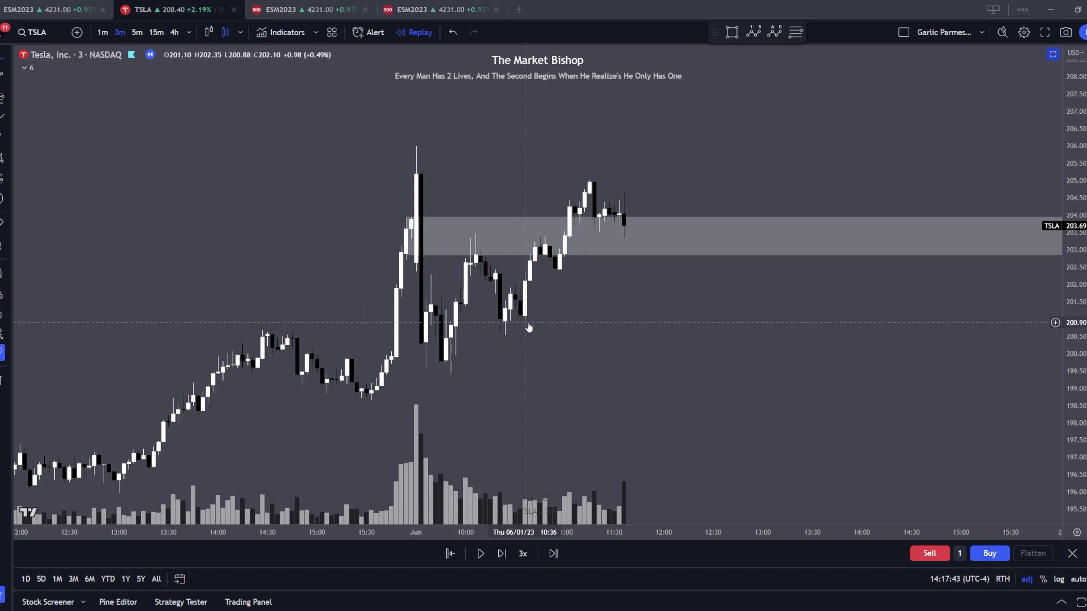
{"action": "left_click_drag", "start_coordinate": [529, 328], "coordinate": [662, 335]}
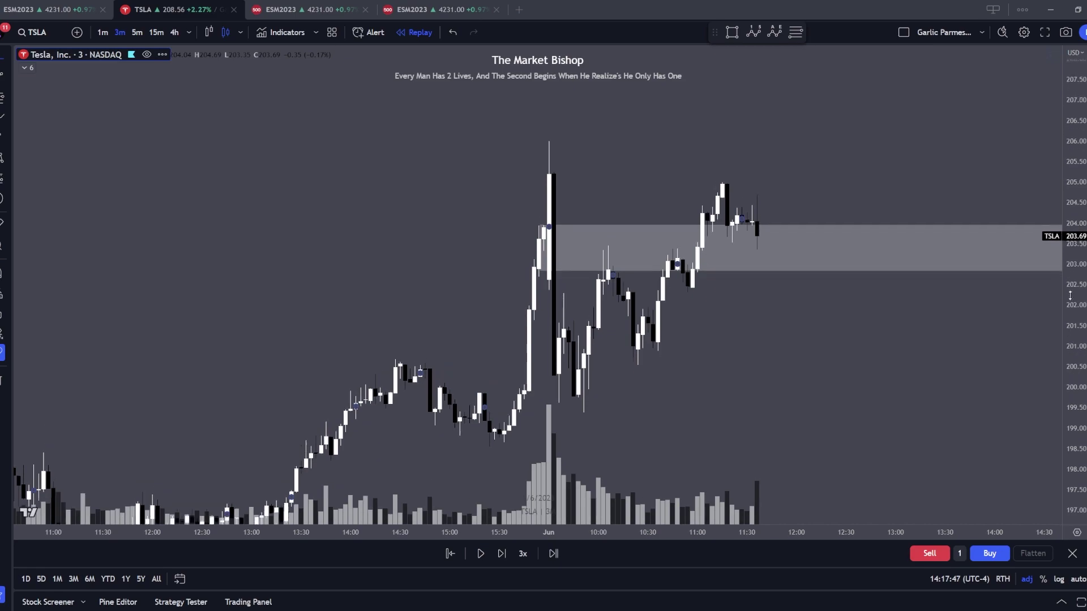
{"action": "scroll", "coordinate": [853, 383], "scroll_direction": "up", "scroll_amount": 2}
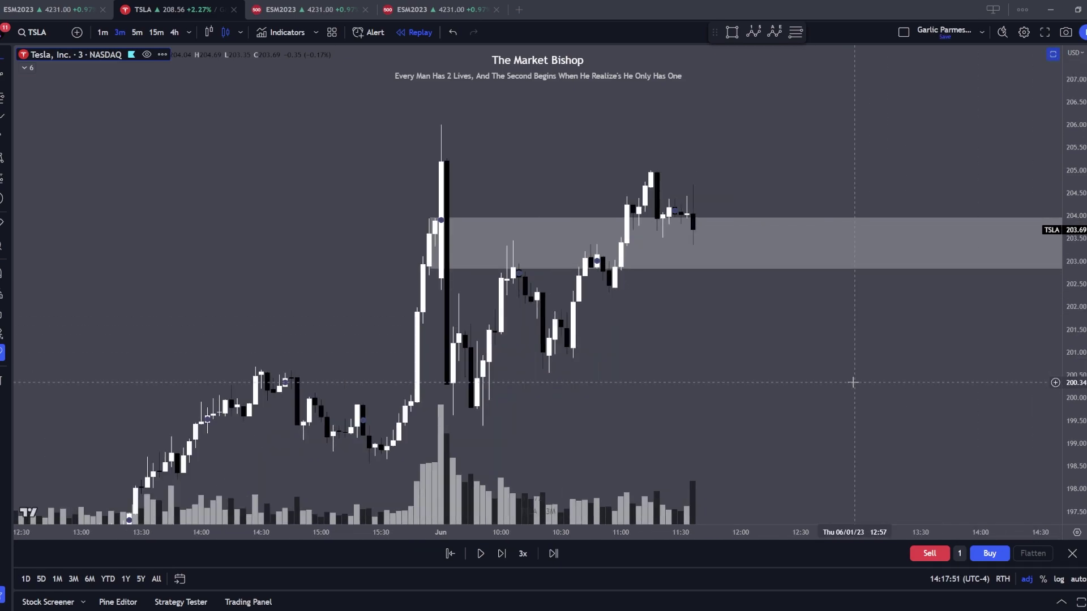
{"action": "left_click_drag", "start_coordinate": [853, 383], "coordinate": [853, 348]}
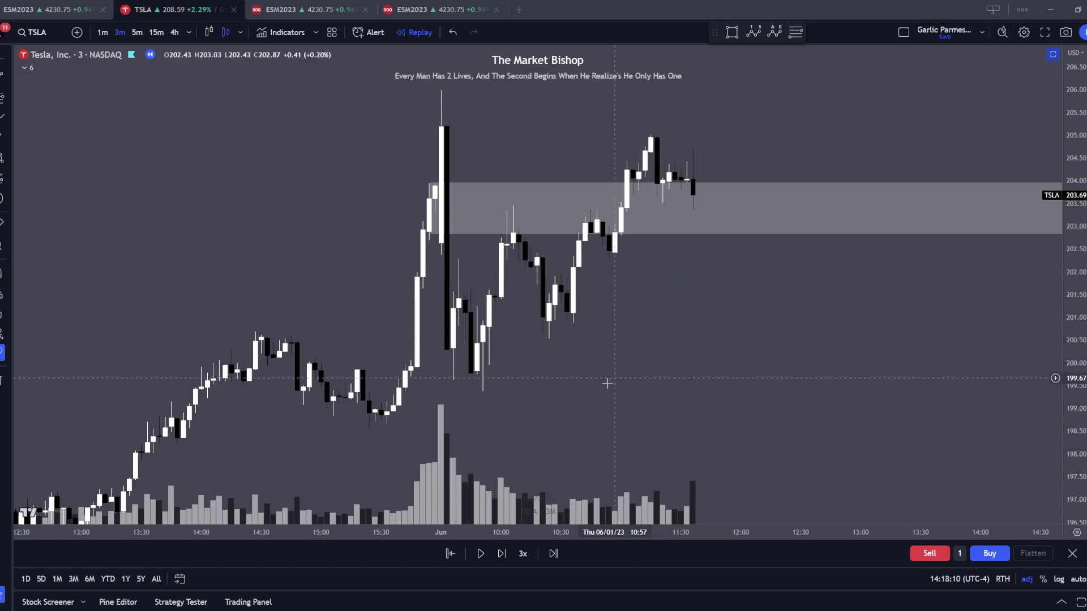
{"action": "left_click_drag", "start_coordinate": [508, 154], "coordinate": [470, 168]}
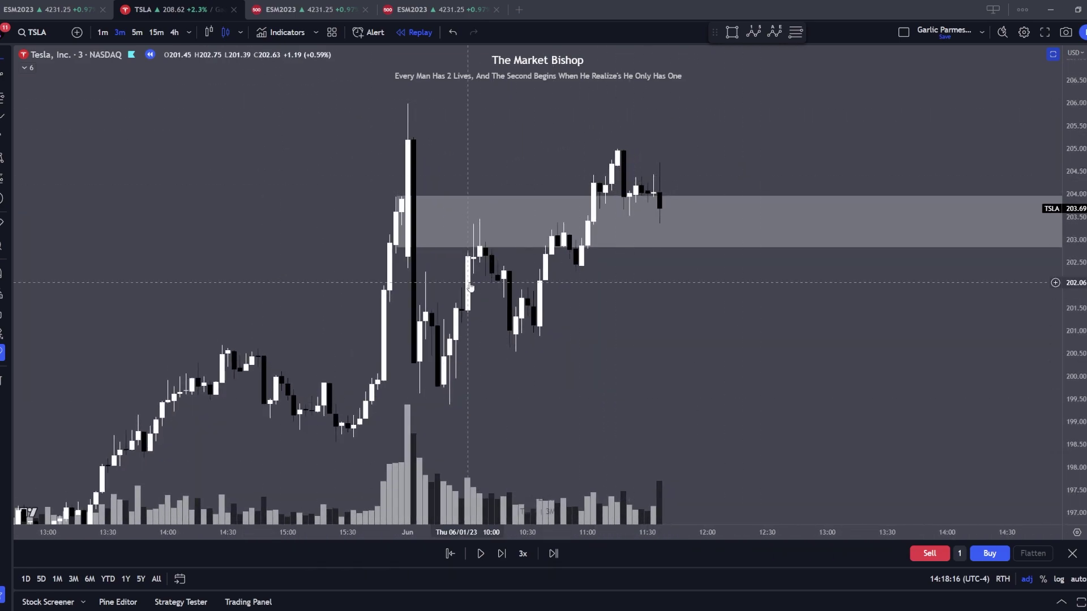
{"action": "left_click_drag", "start_coordinate": [659, 355], "coordinate": [774, 359]}
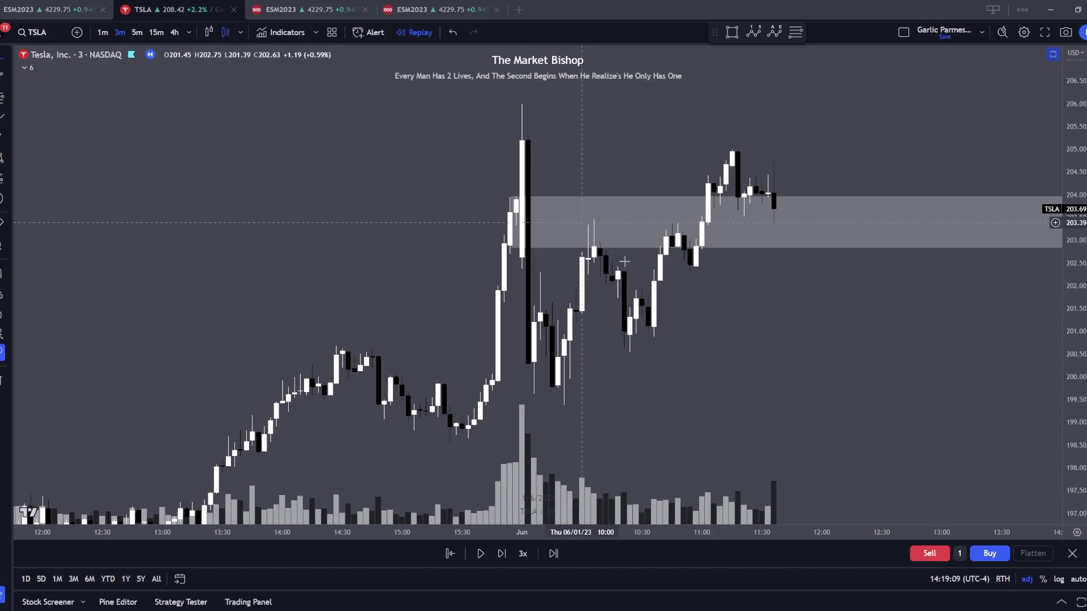
Change the TSLA chart type from candles to Line
{"action": "left_click", "coordinate": [241, 33]}
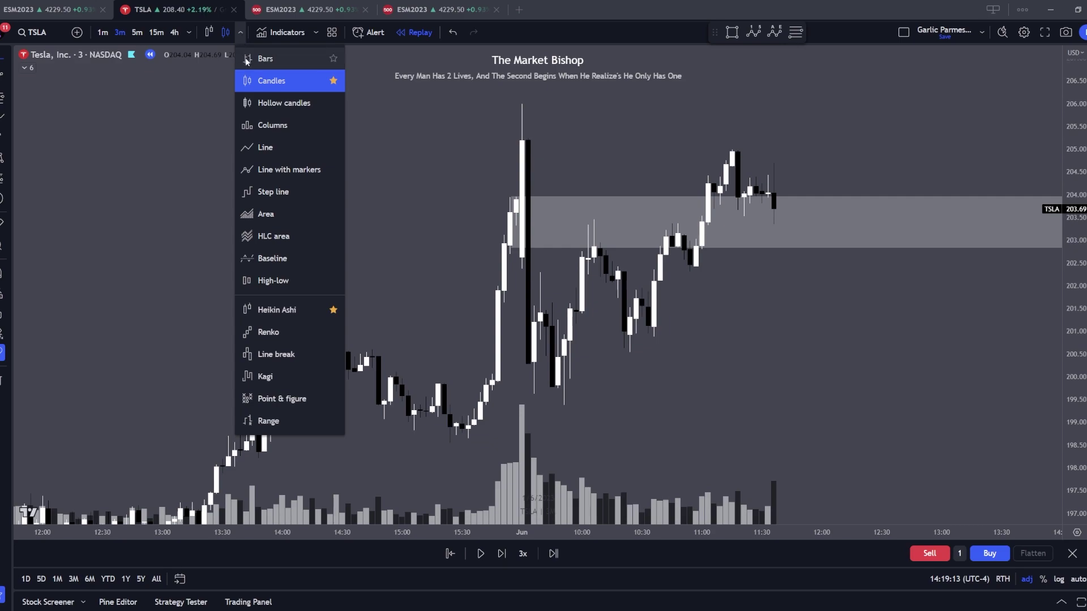
{"action": "left_click", "coordinate": [279, 151]}
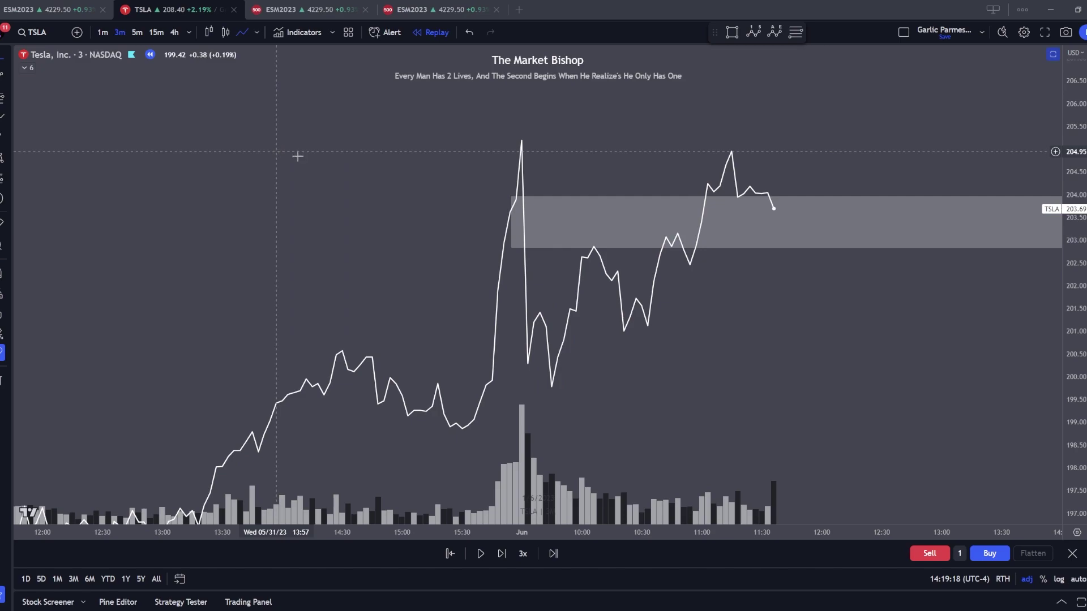
Set the price line's colour to red in the chart settings and apply it
{"action": "double_click", "coordinate": [651, 307]}
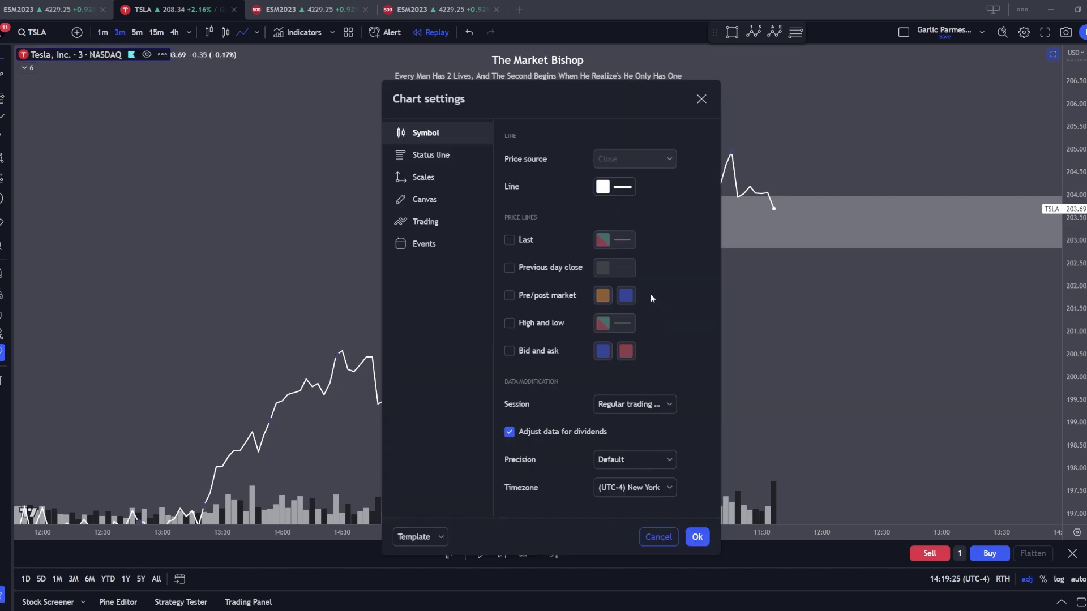
{"action": "left_click", "coordinate": [603, 187]}
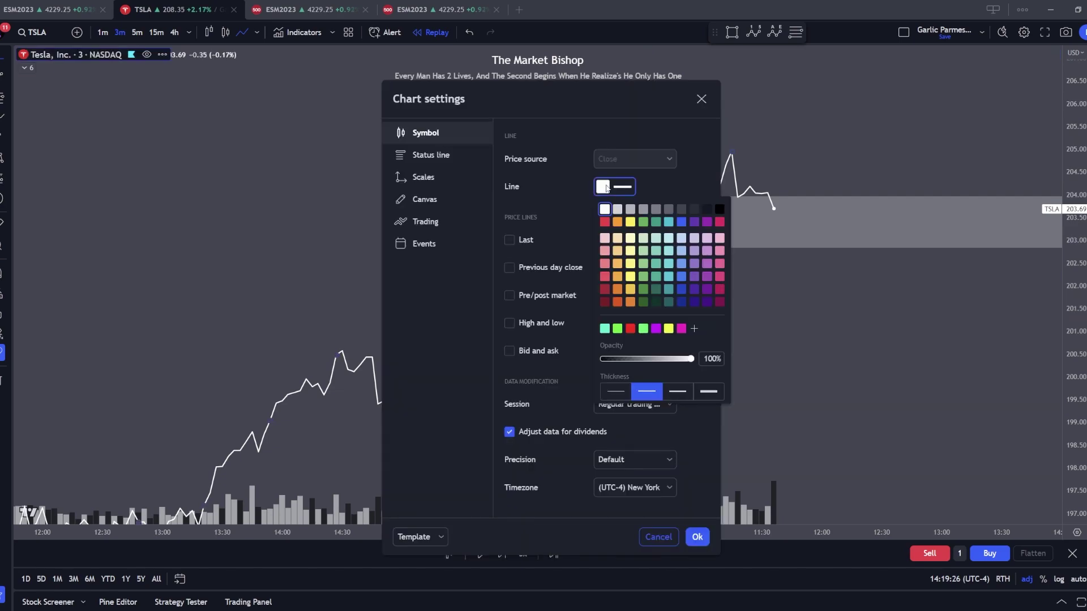
{"action": "left_click", "coordinate": [630, 329]}
{"action": "left_click", "coordinate": [697, 537]}
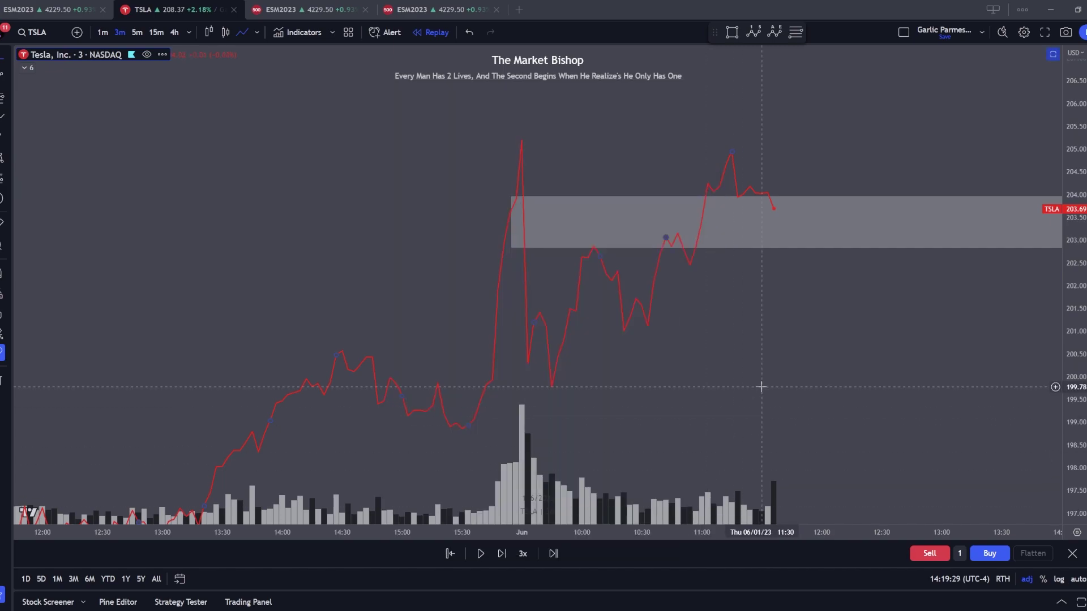
Change the price line's colour back to white in the chart settings and apply it
{"action": "double_click", "coordinate": [580, 294]}
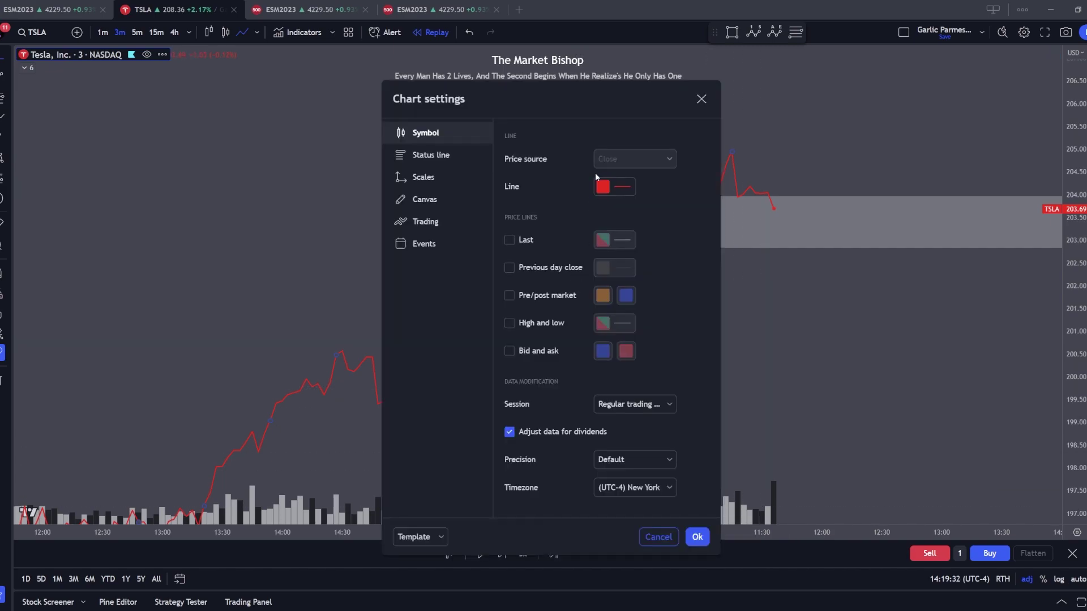
{"action": "left_click", "coordinate": [603, 187]}
{"action": "left_click", "coordinate": [601, 205]}
{"action": "left_click", "coordinate": [702, 536]}
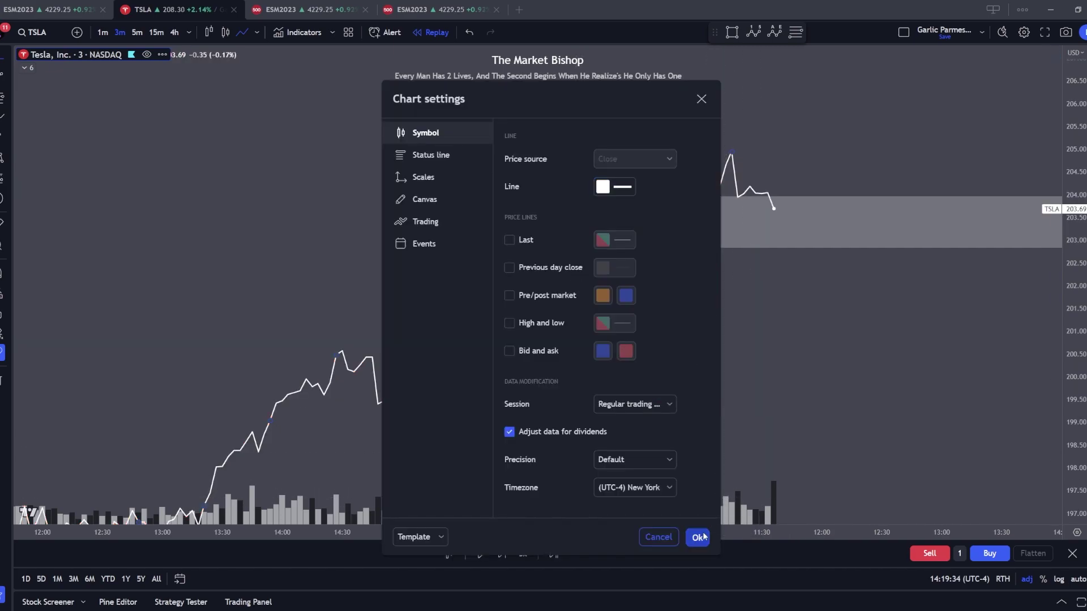
{"action": "left_click", "coordinate": [698, 537]}
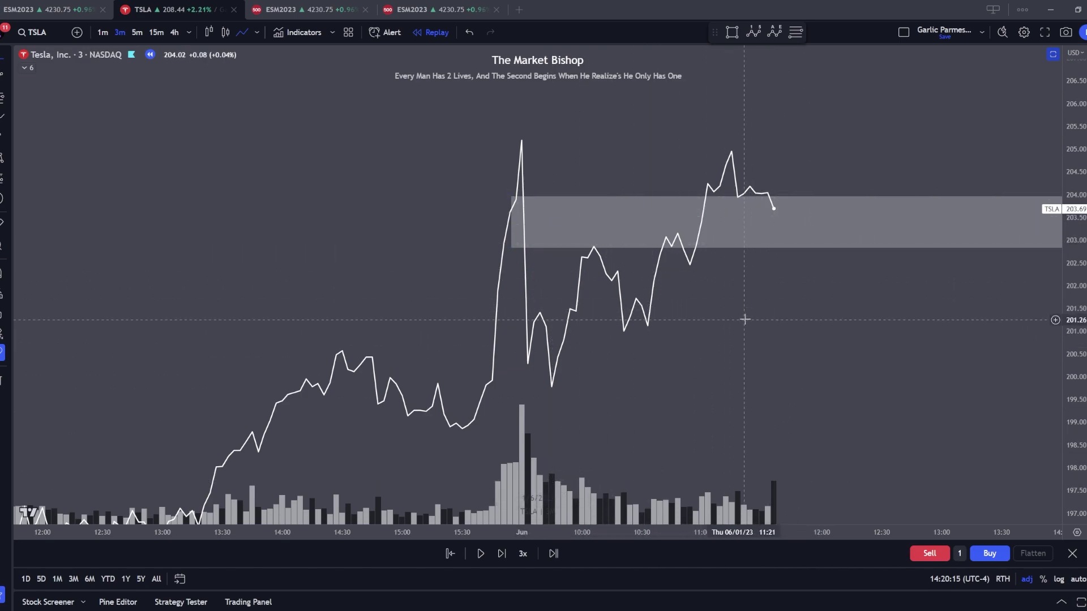
Compare the candle view with the line view by switching the chart to candles and back to line
{"action": "scroll", "coordinate": [700, 304], "scroll_direction": "right", "scroll_amount": 3}
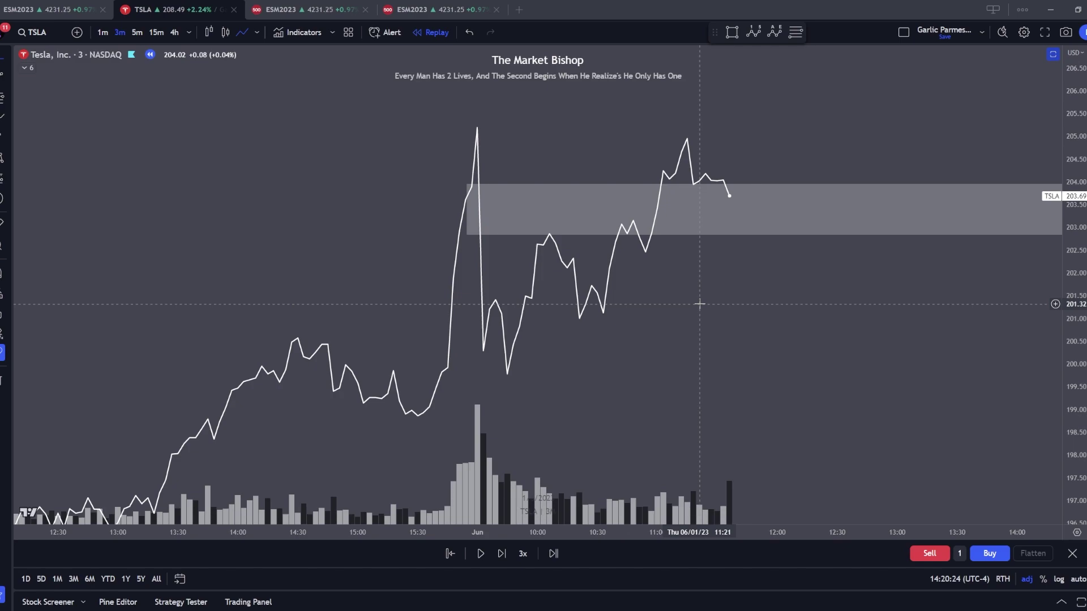
{"action": "left_click", "coordinate": [225, 32]}
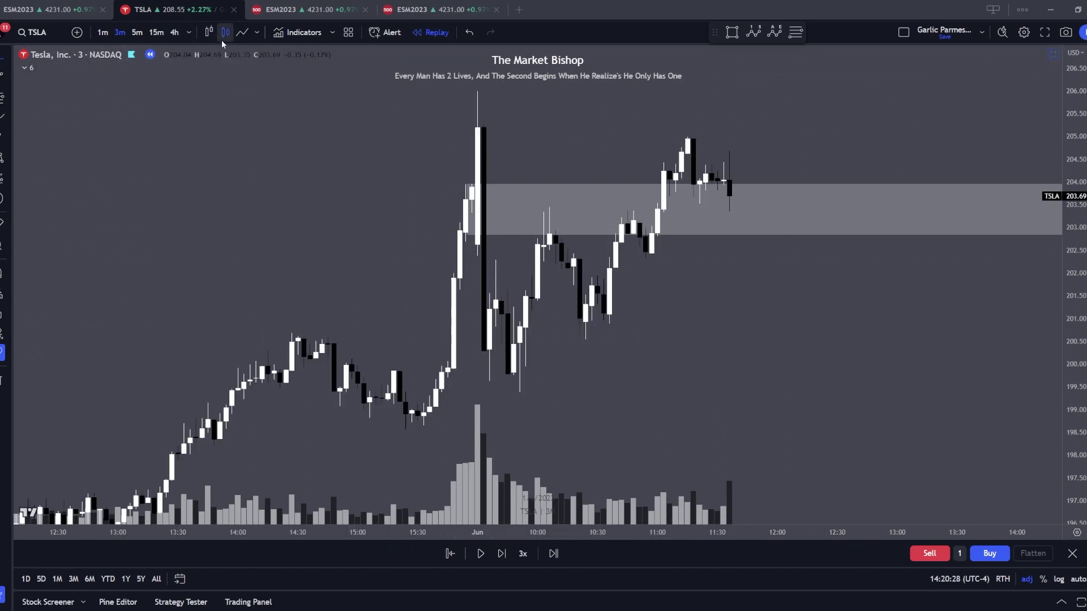
{"action": "left_click", "coordinate": [242, 33]}
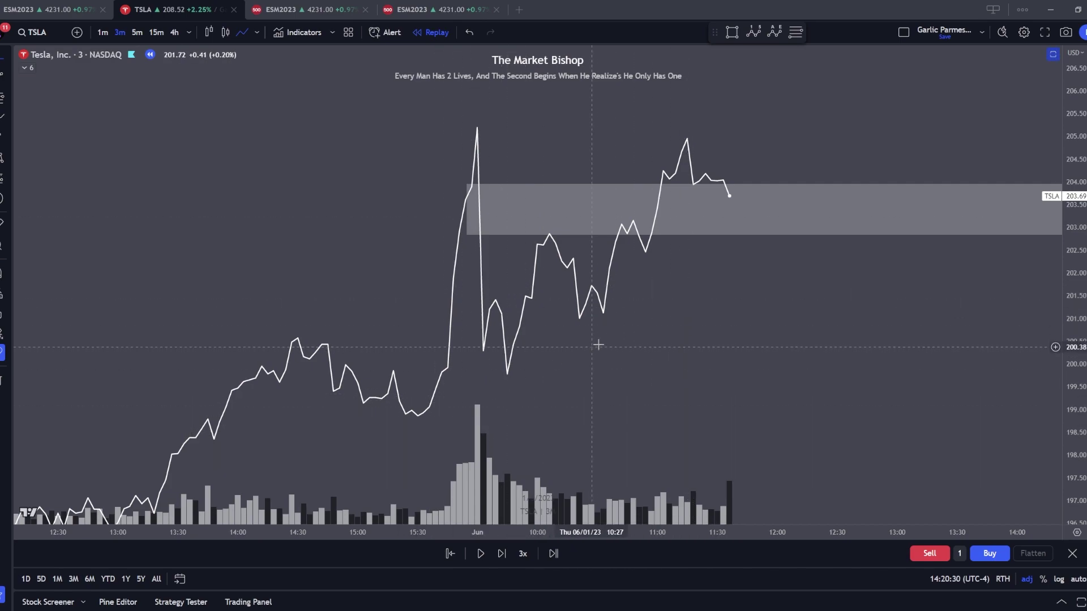
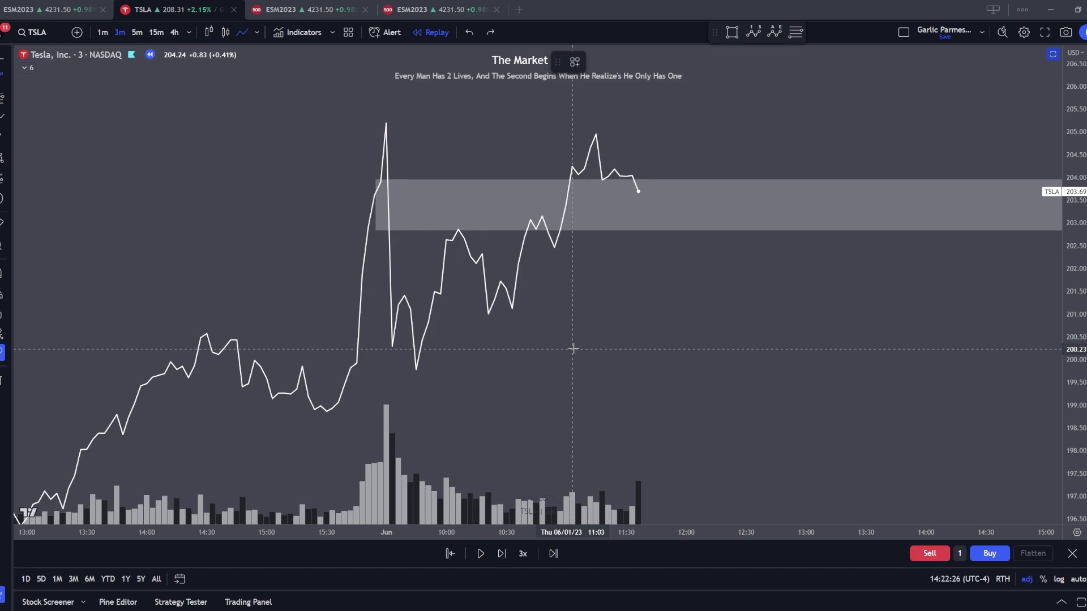
Draw a rising trend line beneath the June 1 lows, adjusting its ends to about 199.42 at 09:33 and about 203.5 near 12:00
{"action": "left_click", "coordinate": [326, 412]}
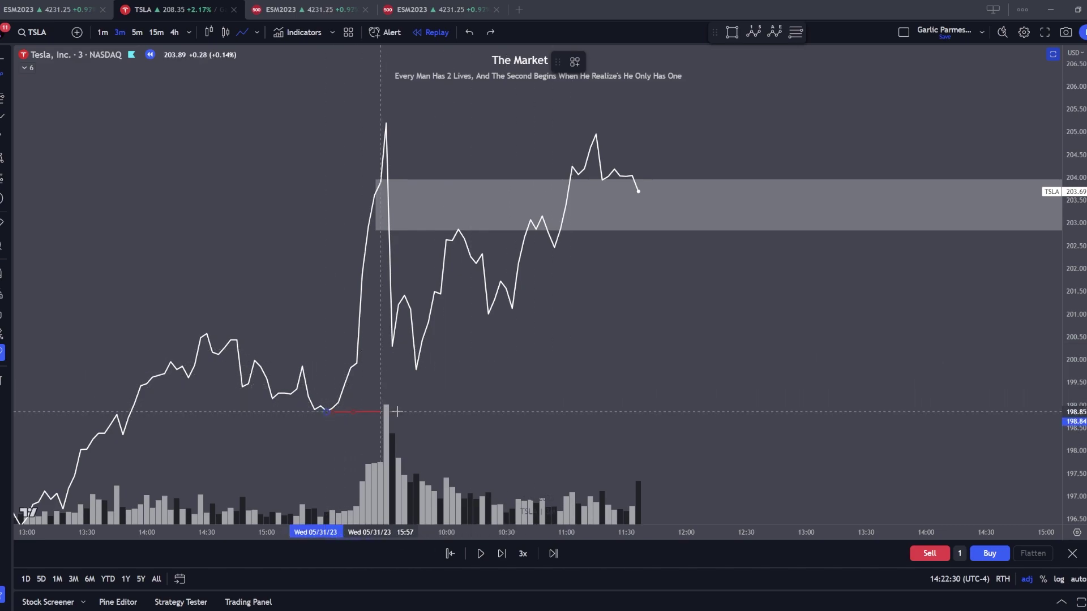
{"action": "left_click", "coordinate": [625, 247]}
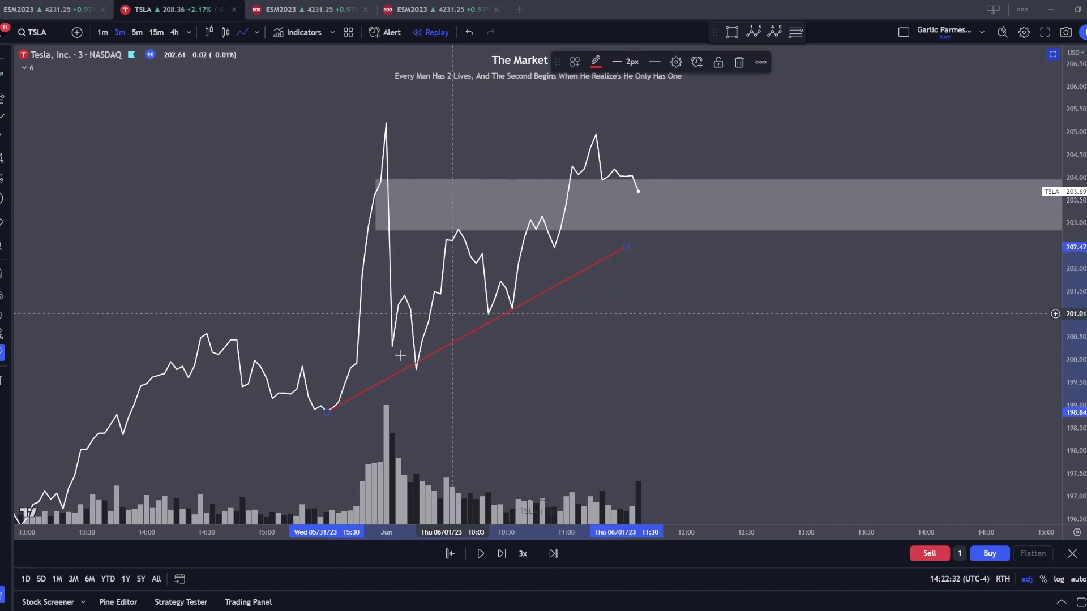
{"action": "left_click_drag", "start_coordinate": [328, 414], "coordinate": [392, 385]}
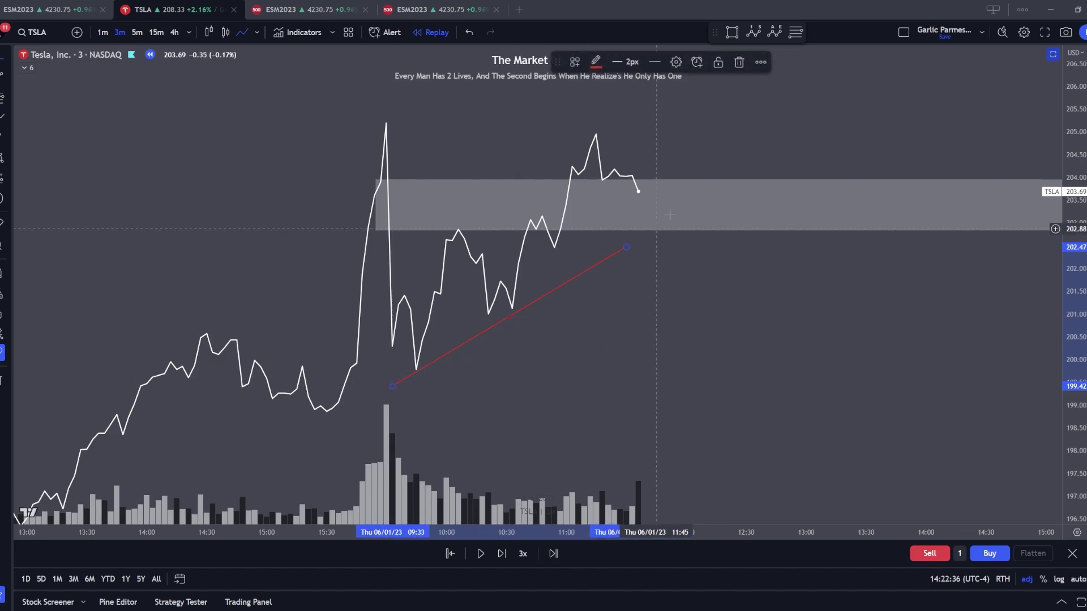
{"action": "left_click_drag", "start_coordinate": [625, 247], "coordinate": [683, 202]}
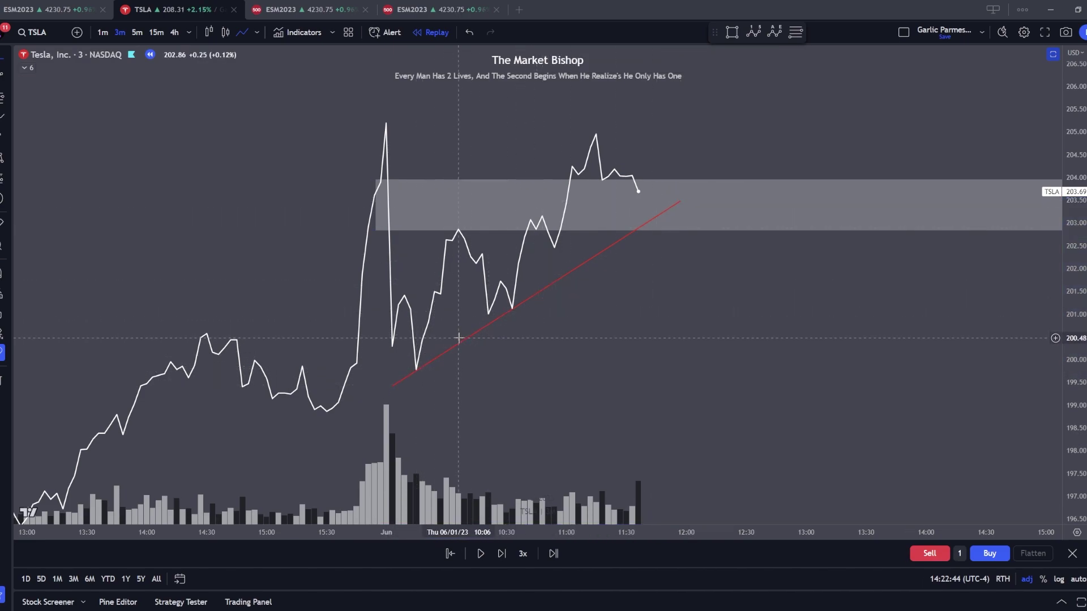
Draw an upper trend line across the June 1 highs, from about 205.19 at 09:30 to about 204.86 at 12:12
{"action": "left_click_drag", "start_coordinate": [711, 255], "coordinate": [717, 313]}
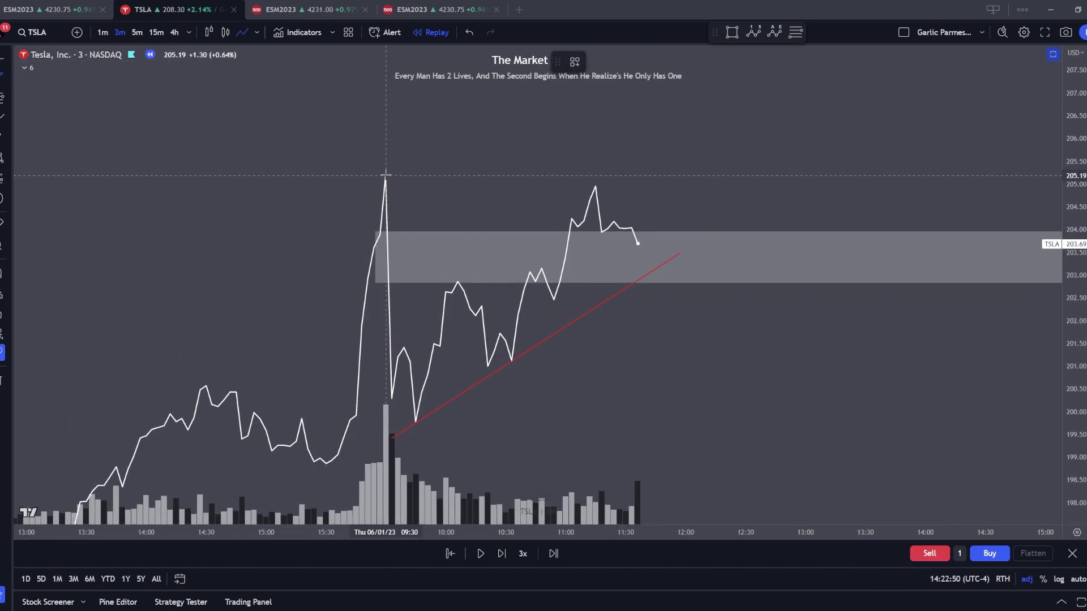
{"action": "left_click", "coordinate": [386, 176]}
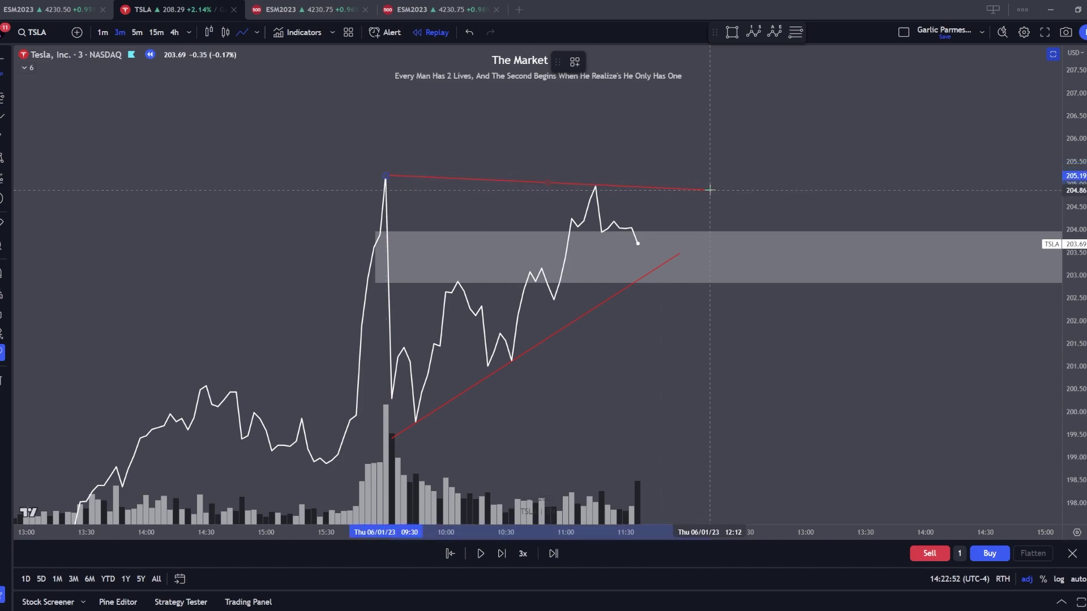
{"action": "left_click", "coordinate": [710, 190]}
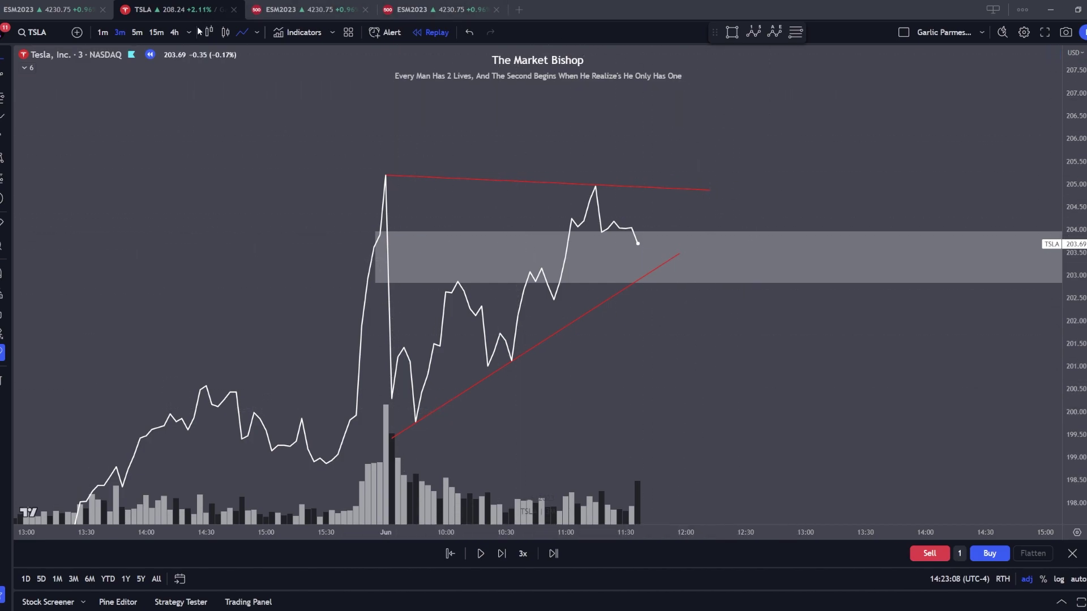
Switch the chart type back to candles with both trend lines in view
{"action": "left_click", "coordinate": [226, 31]}
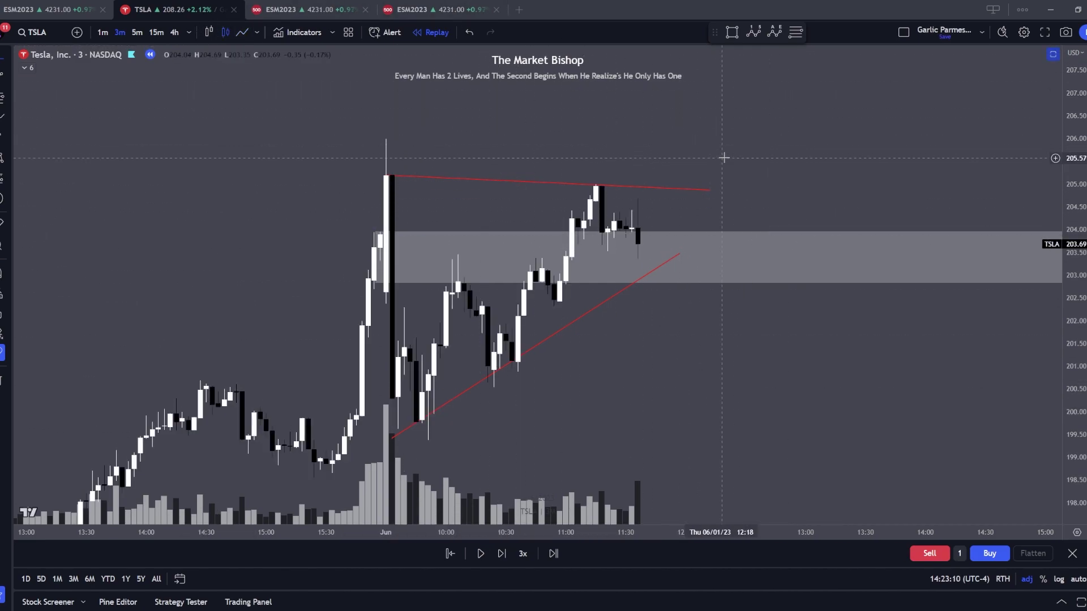
{"action": "left_click_drag", "start_coordinate": [785, 342], "coordinate": [666, 355]}
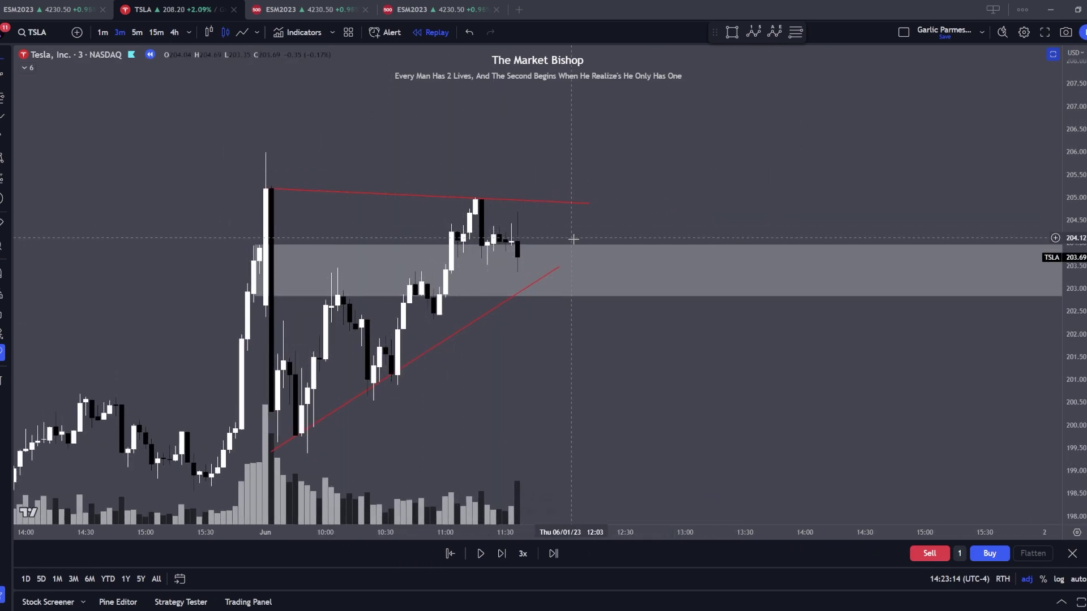
{"action": "left_click_drag", "start_coordinate": [299, 266], "coordinate": [417, 247]}
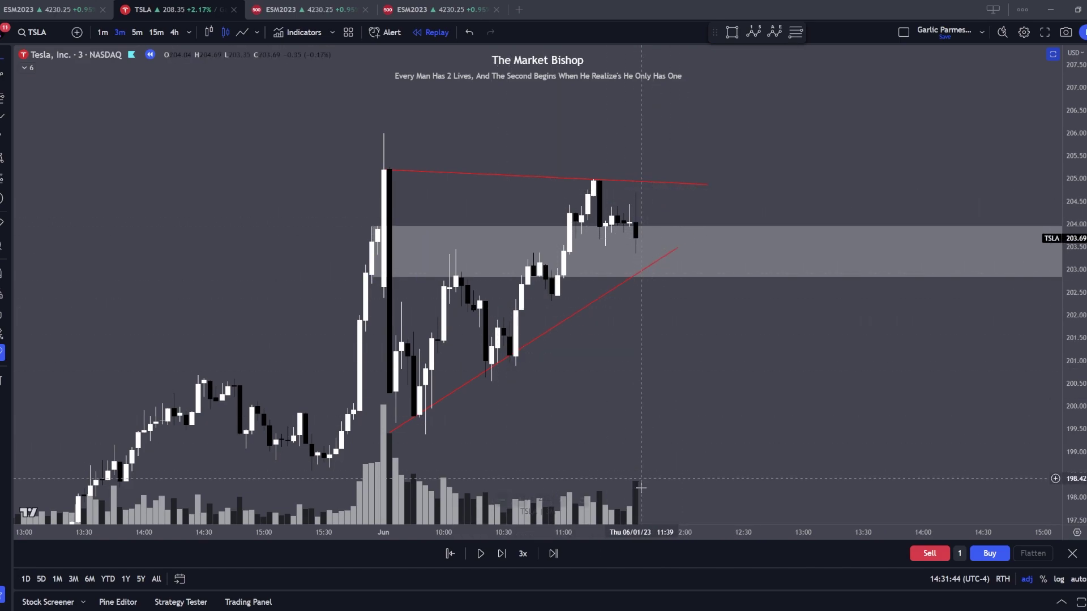
Play the bar replay at 3x, pausing at about 12:09 and continuing to about 12:24
{"action": "left_click", "coordinate": [477, 560]}
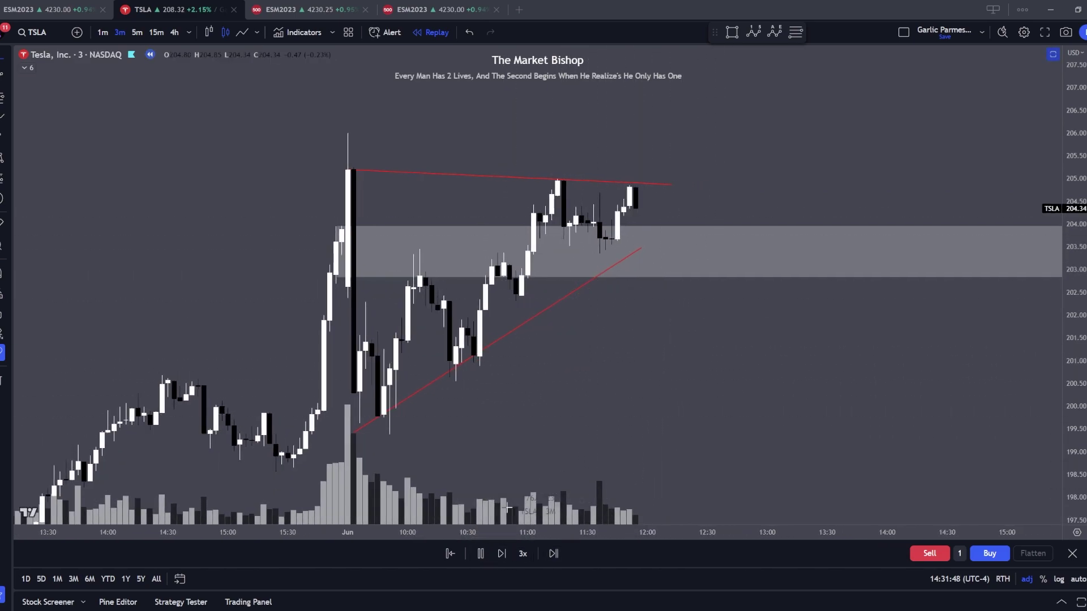
{"action": "left_click", "coordinate": [477, 557]}
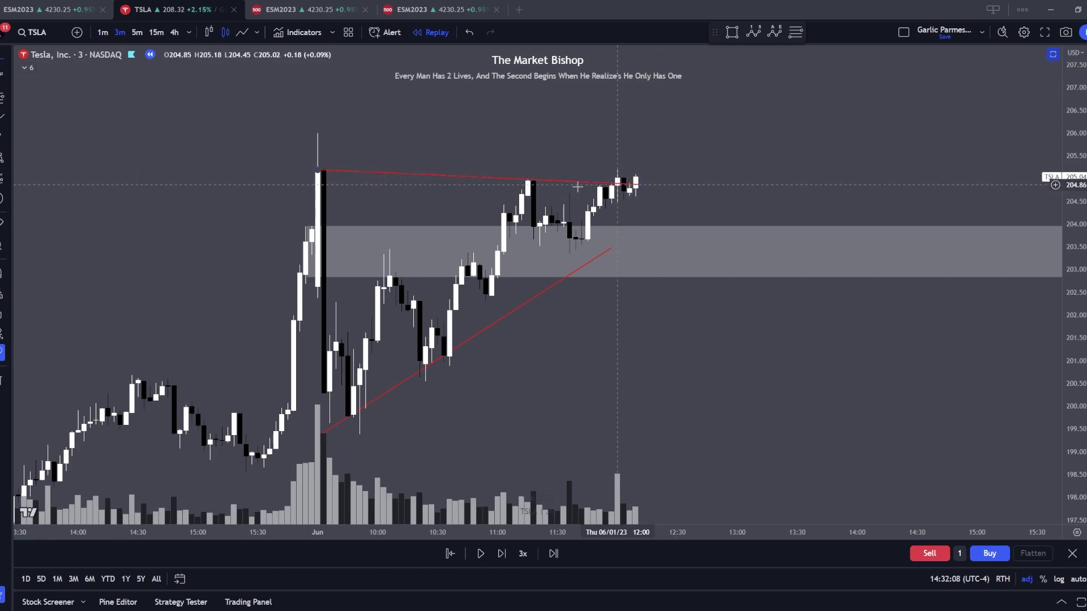
{"action": "left_click", "coordinate": [481, 555]}
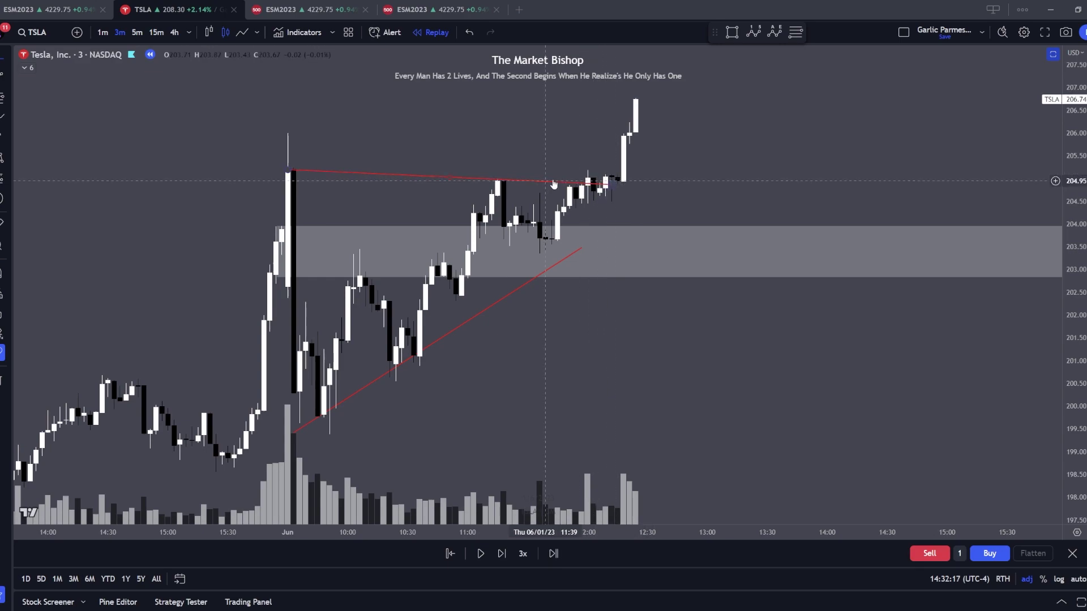
Resume the bar replay, raise its speed to 10x, and pause it at about 14:24
{"action": "scroll", "coordinate": [650, 193], "scroll_direction": "up", "scroll_amount": 1}
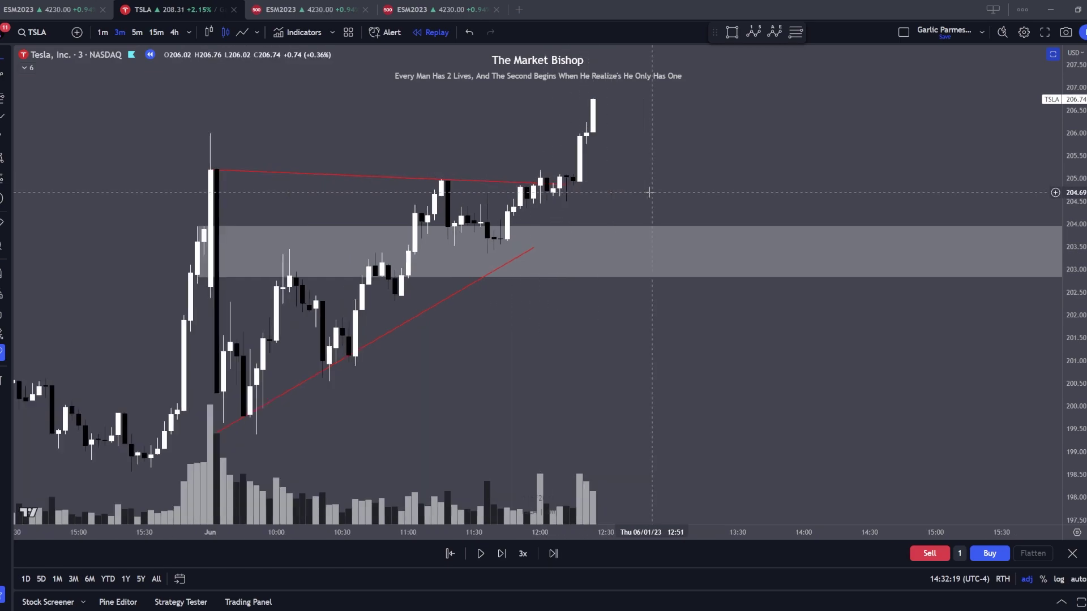
{"action": "left_click_drag", "start_coordinate": [649, 192], "coordinate": [682, 201]}
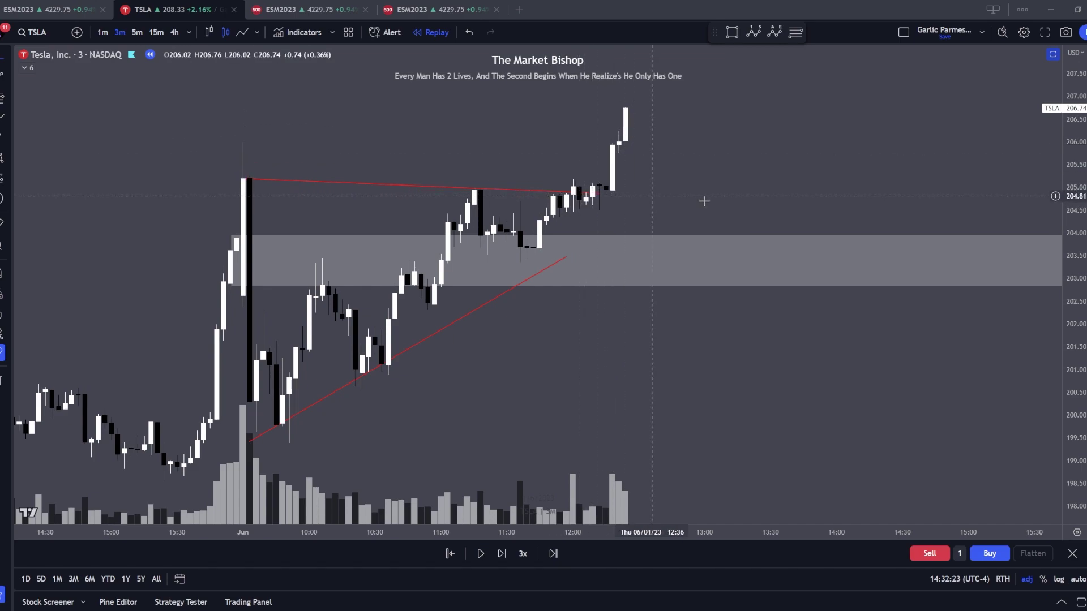
{"action": "left_click_drag", "start_coordinate": [704, 201], "coordinate": [743, 217]}
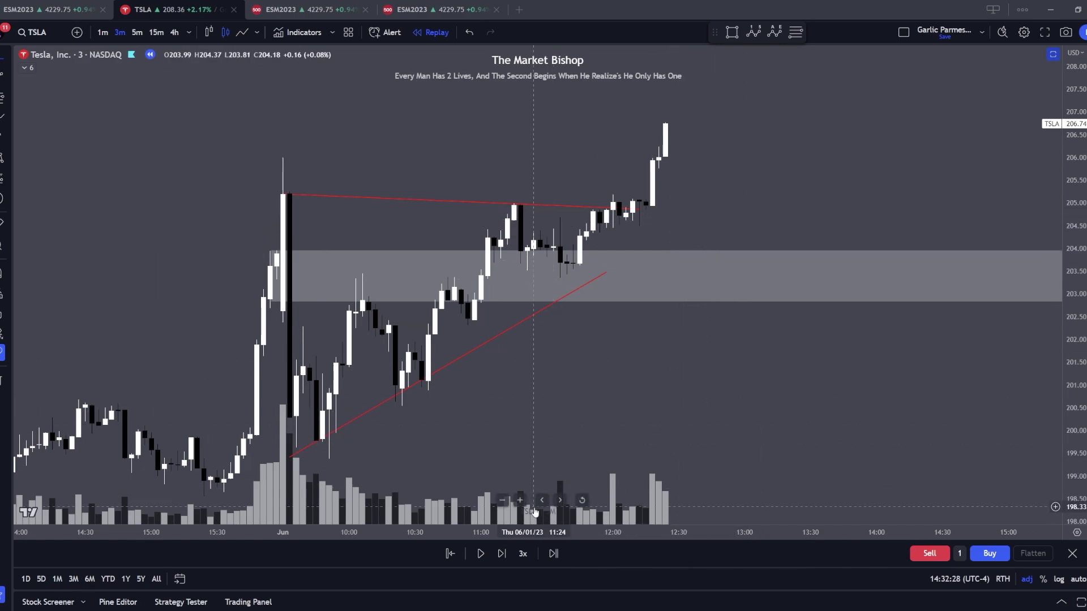
{"action": "left_click", "coordinate": [485, 554]}
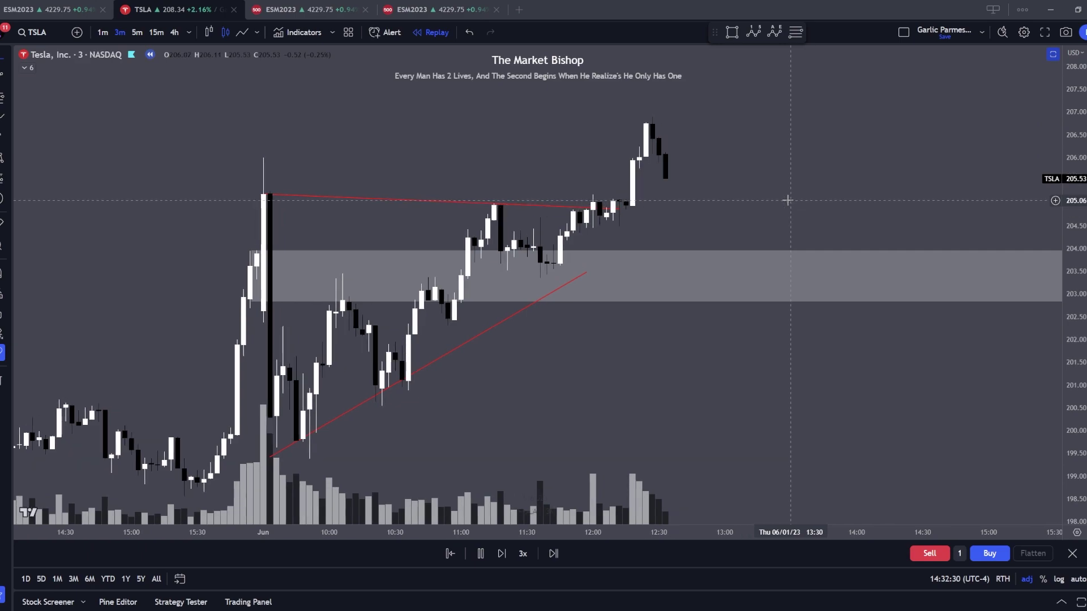
{"action": "left_click", "coordinate": [522, 554]}
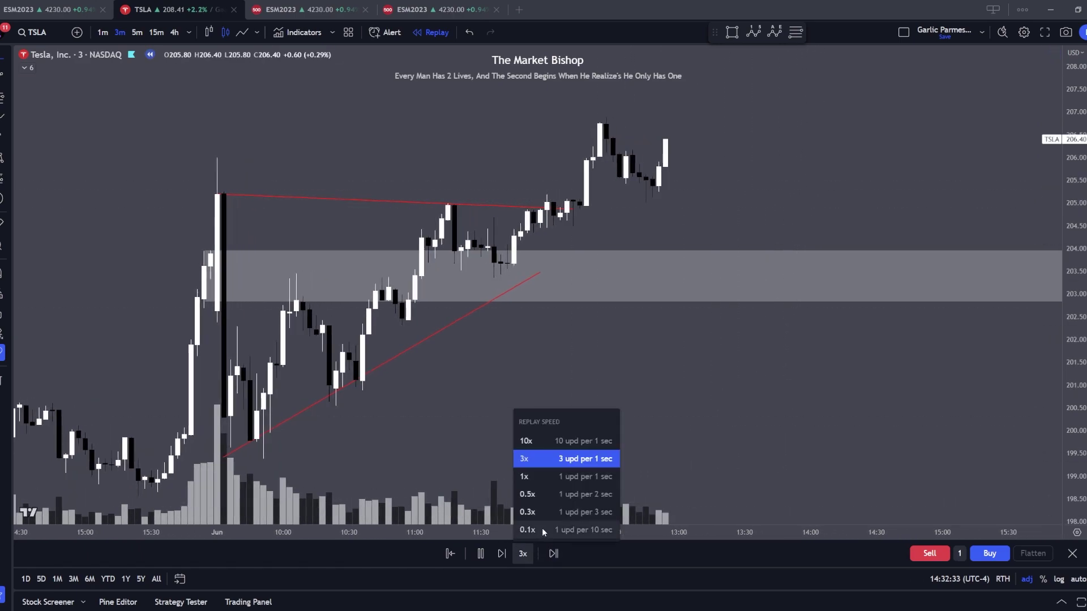
{"action": "left_click", "coordinate": [547, 442]}
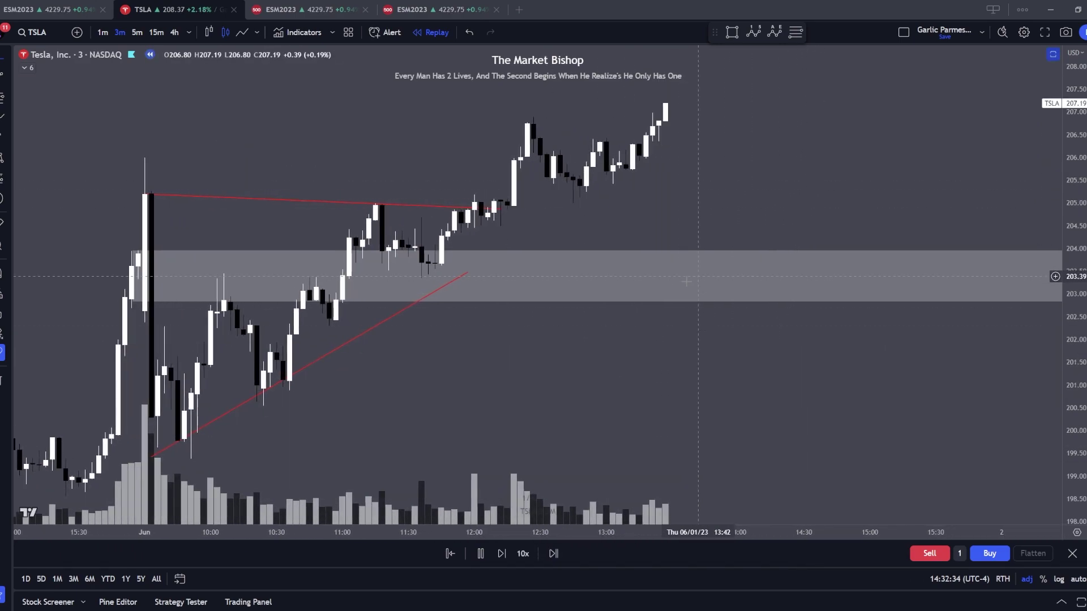
{"action": "left_click", "coordinate": [486, 558]}
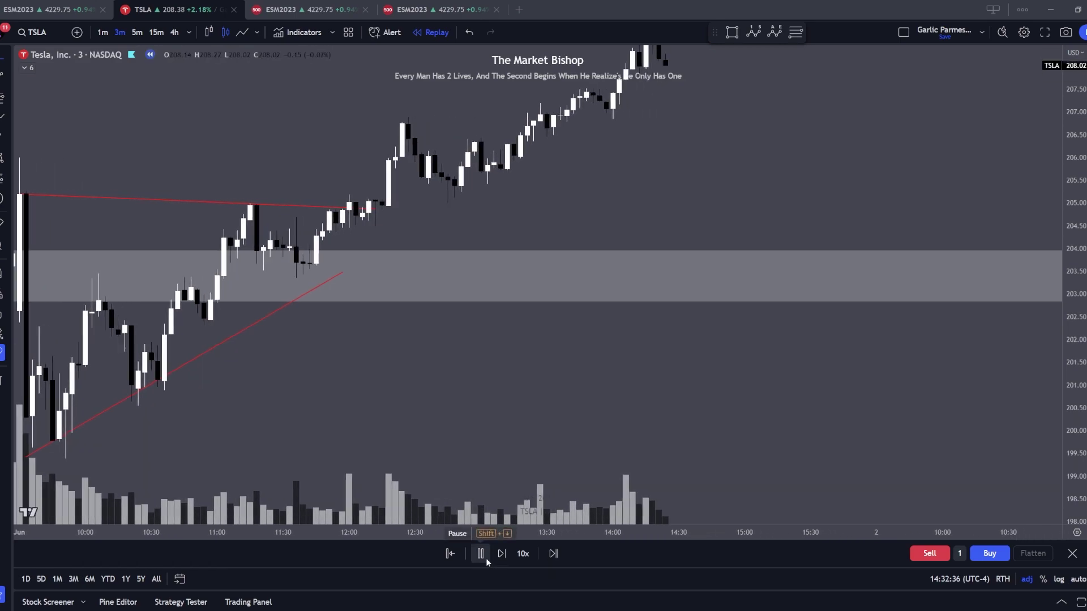
{"action": "left_click_drag", "start_coordinate": [619, 211], "coordinate": [687, 320]}
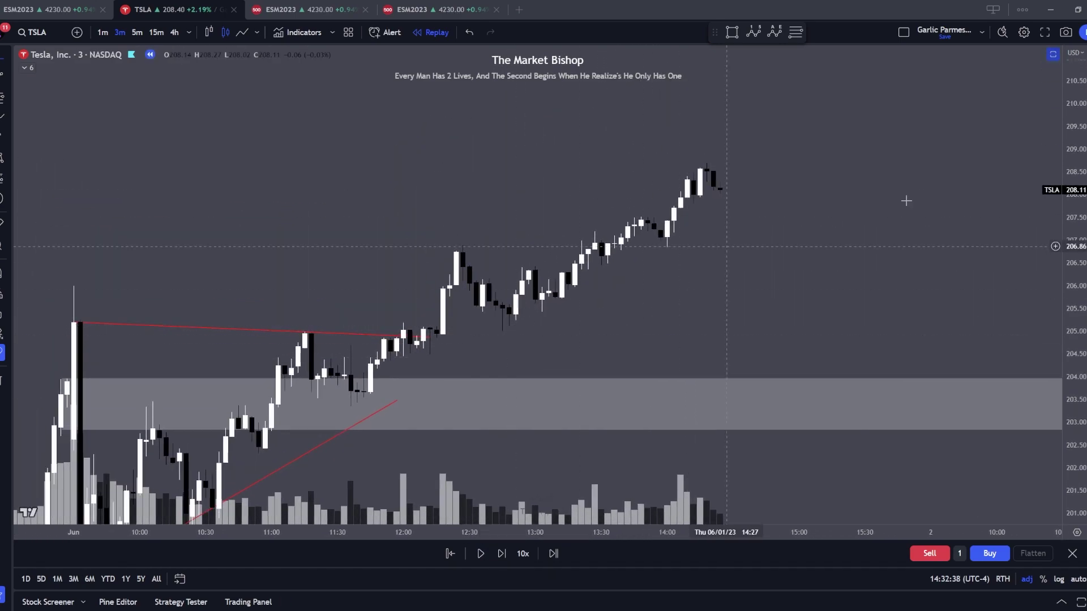
Exit replay mode and switch the TSLA chart type to a line
{"action": "left_click", "coordinate": [1068, 557]}
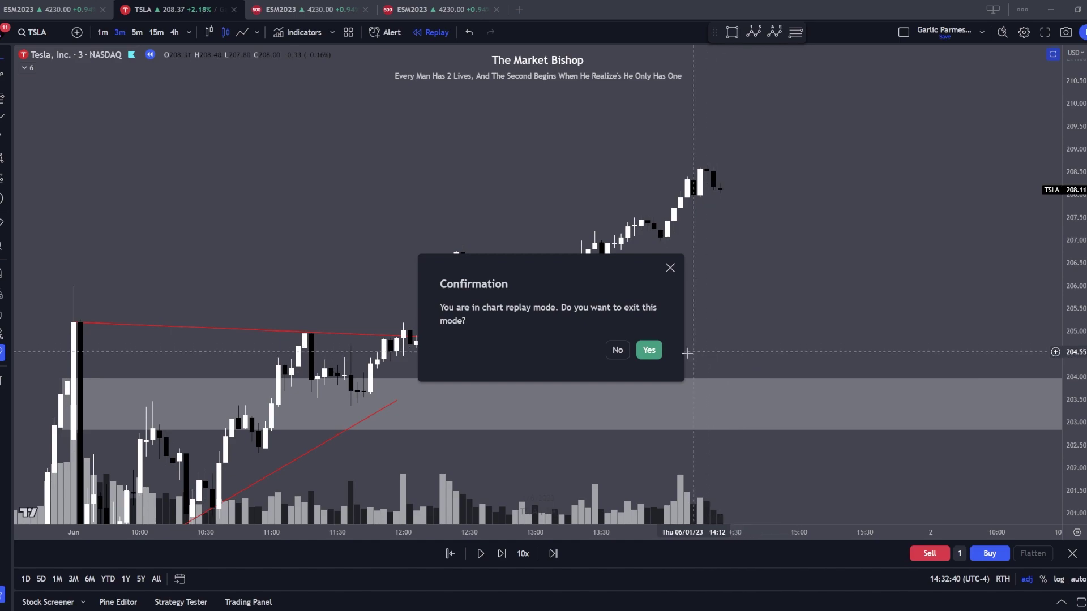
{"action": "left_click", "coordinate": [649, 348]}
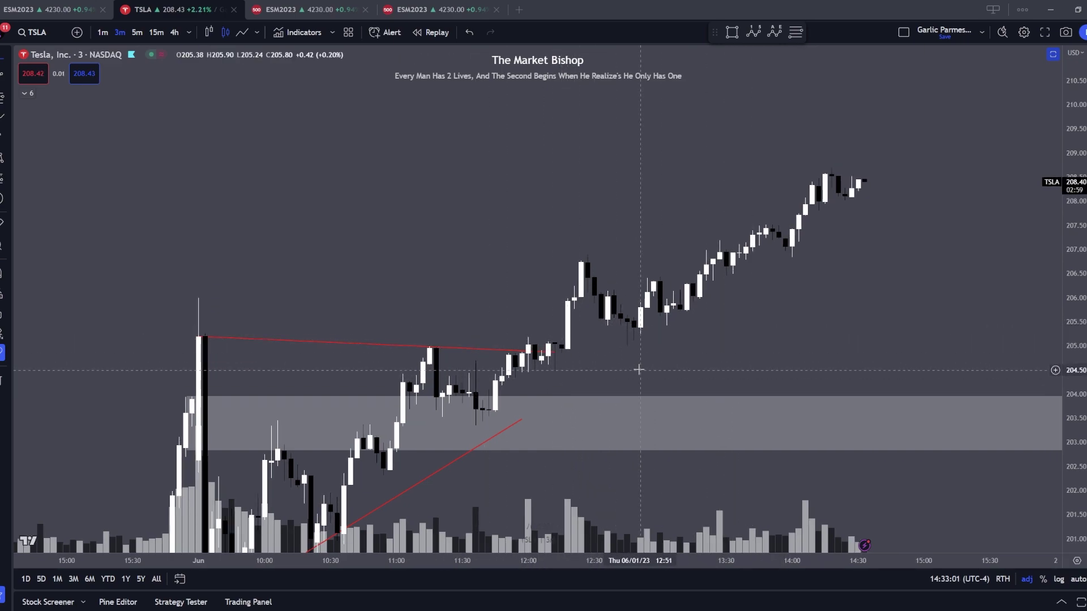
{"action": "left_click_drag", "start_coordinate": [638, 369], "coordinate": [746, 262]}
{"action": "left_click", "coordinate": [240, 33]}
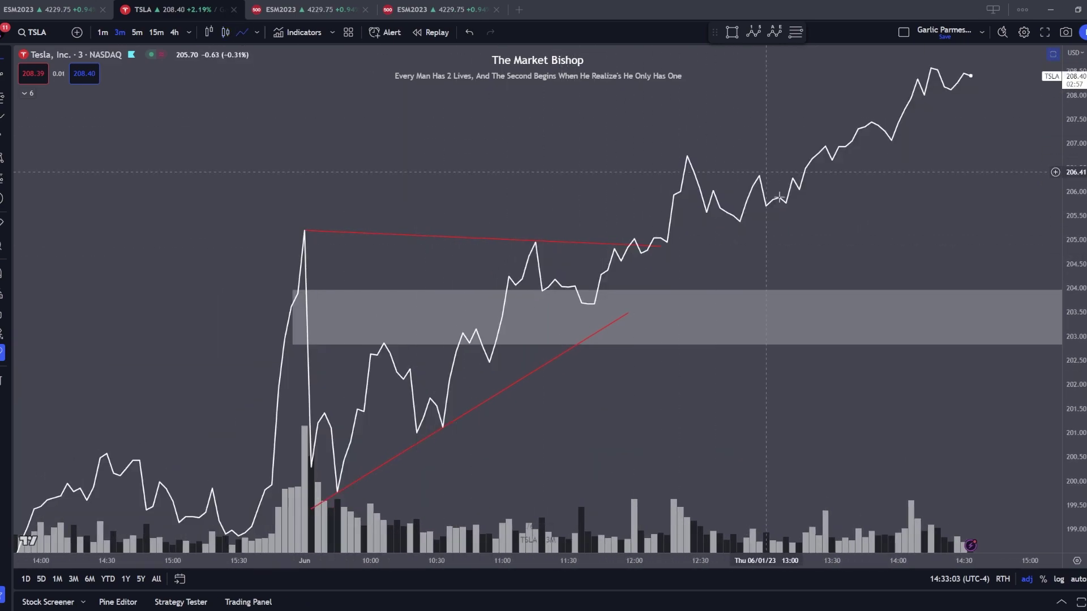
Adjust the late ends of both trend lines: upper to about 205.05 near 12:18, lower to about 204.7 near 12:15
{"action": "left_click_drag", "start_coordinate": [489, 438], "coordinate": [472, 362]}
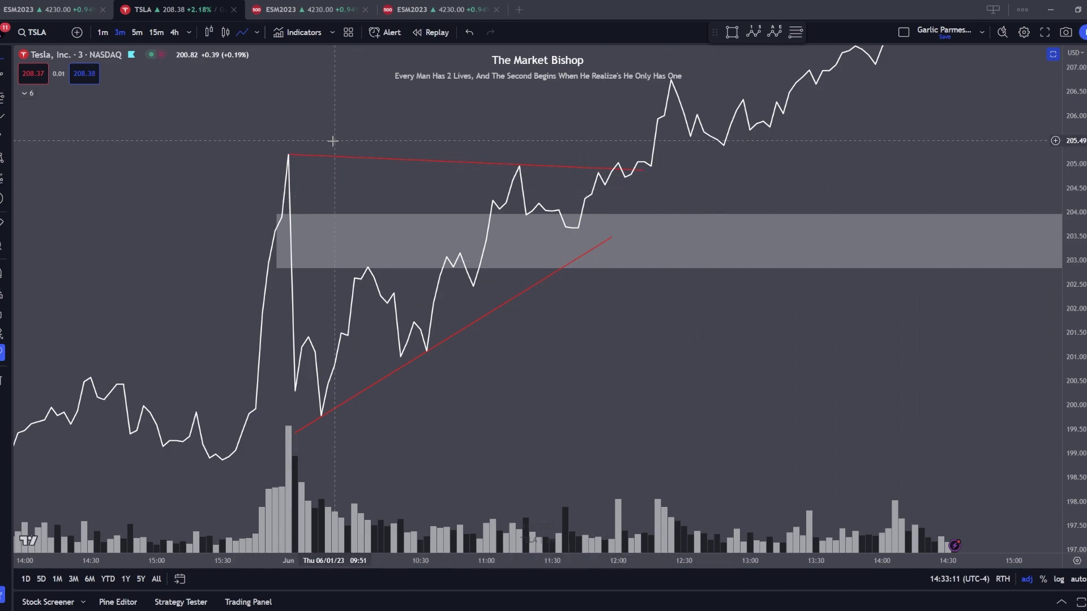
{"action": "left_click_drag", "start_coordinate": [641, 170], "coordinate": [656, 161]}
{"action": "left_click", "coordinate": [704, 164]}
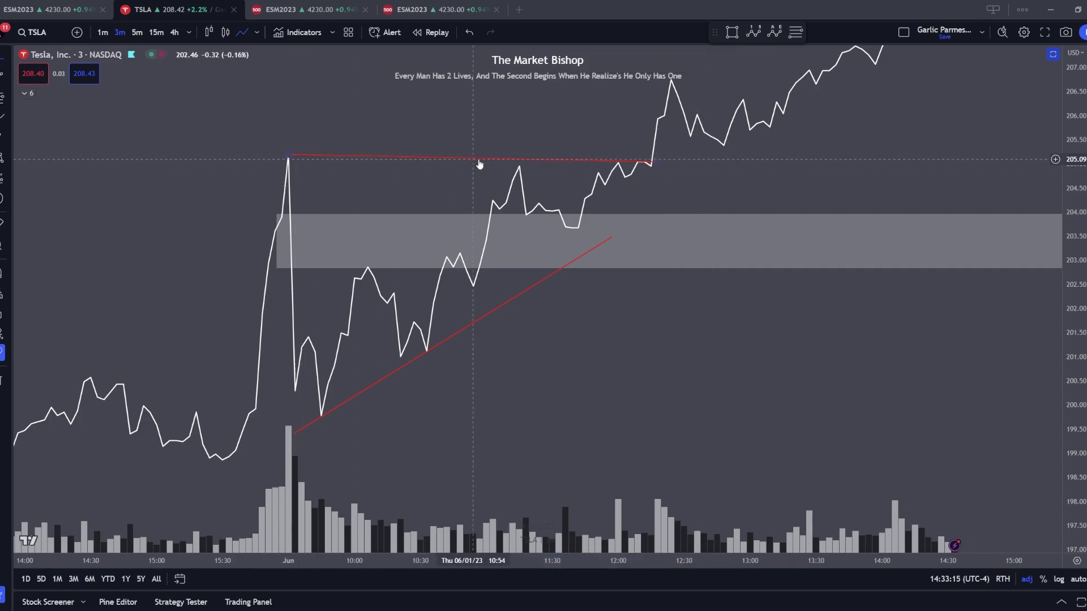
{"action": "left_click", "coordinate": [651, 178]}
{"action": "left_click", "coordinate": [189, 154]}
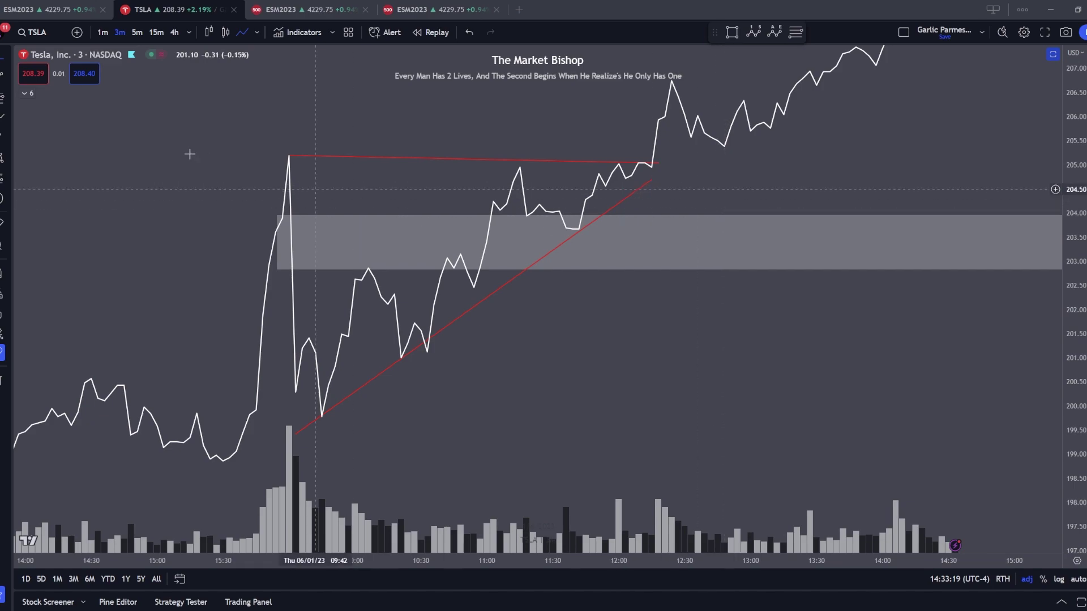
Compare the adjusted trend lines on the candle and line chart types, finishing on candles
{"action": "left_click", "coordinate": [225, 33]}
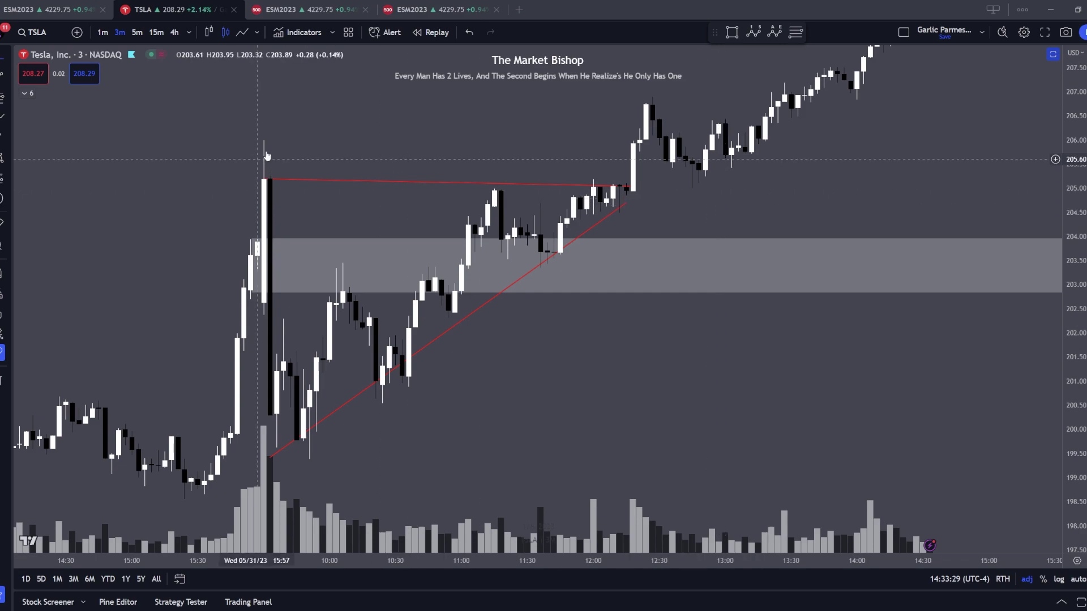
{"action": "left_click", "coordinate": [243, 32]}
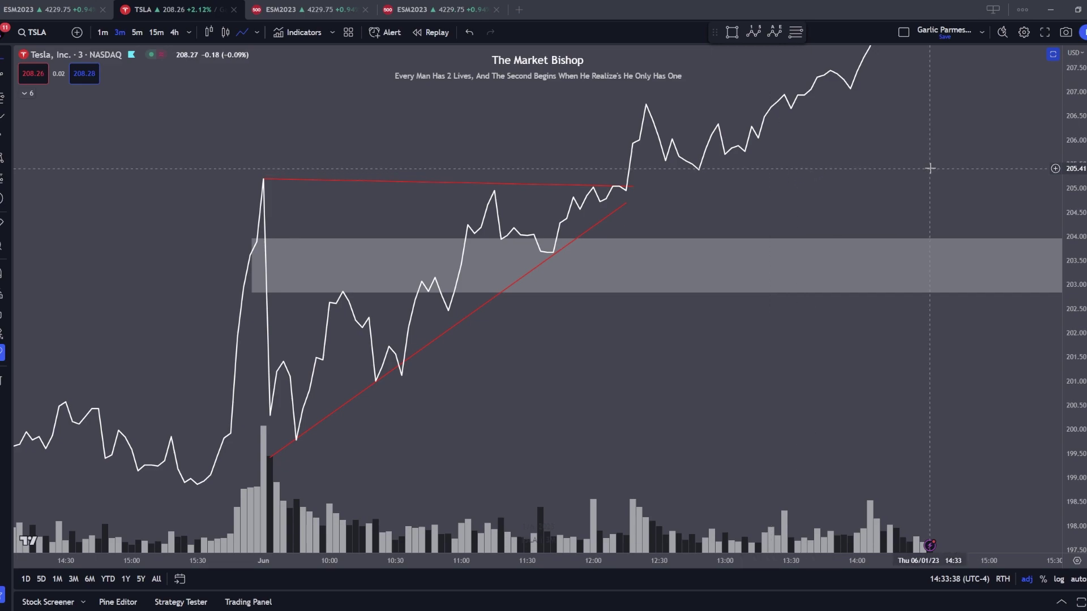
{"action": "left_click", "coordinate": [226, 32]}
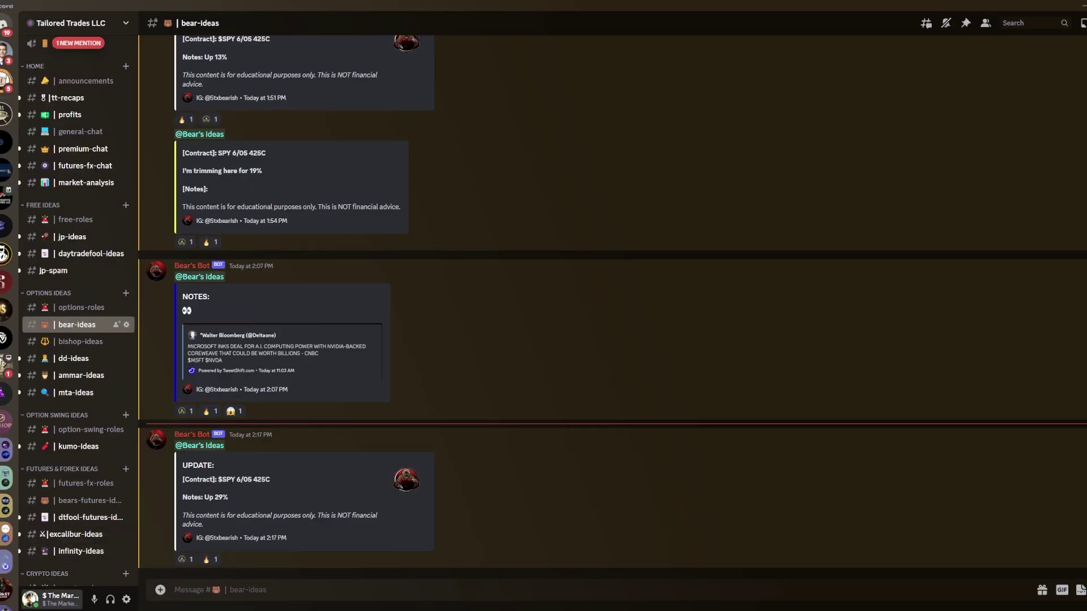
View the account's own profile card in Discord, close it, and switch to OBS
{"action": "left_click", "coordinate": [30, 599]}
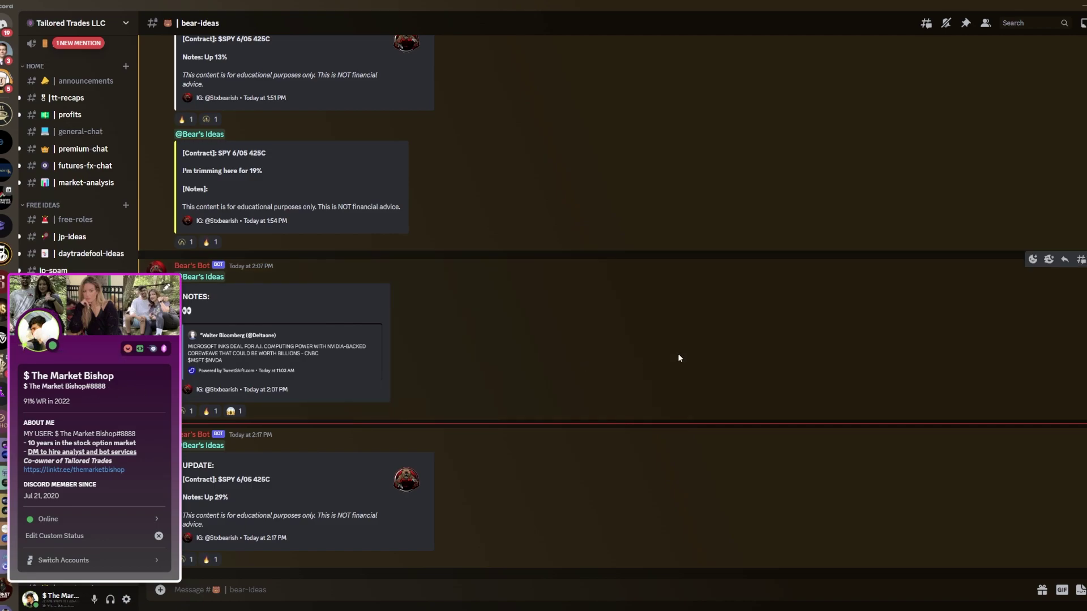
{"action": "left_click", "coordinate": [659, 593]}
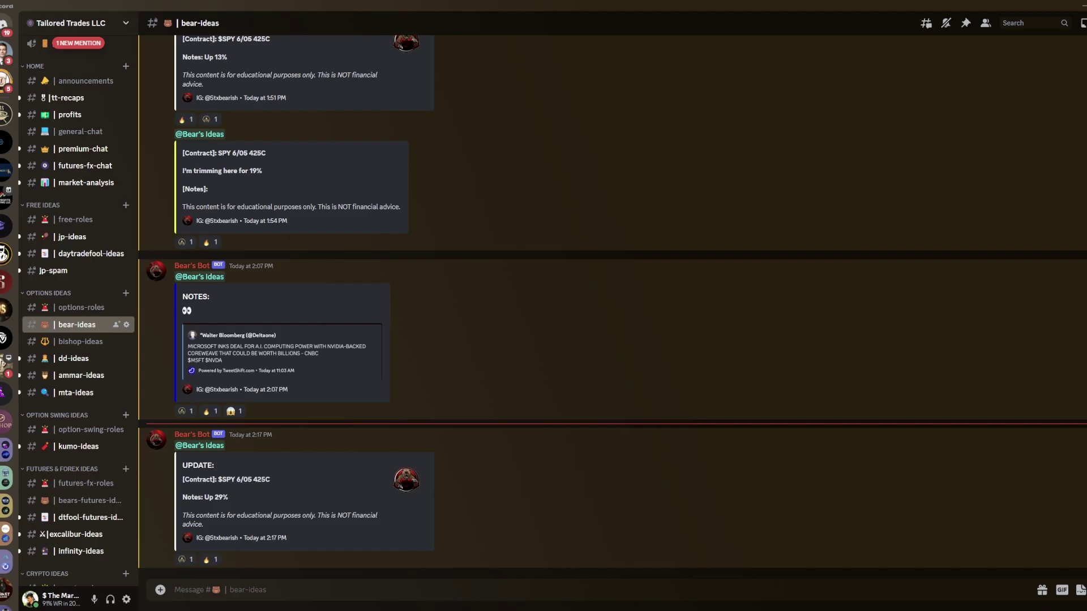
{"action": "key", "text": "alt+Tab"}
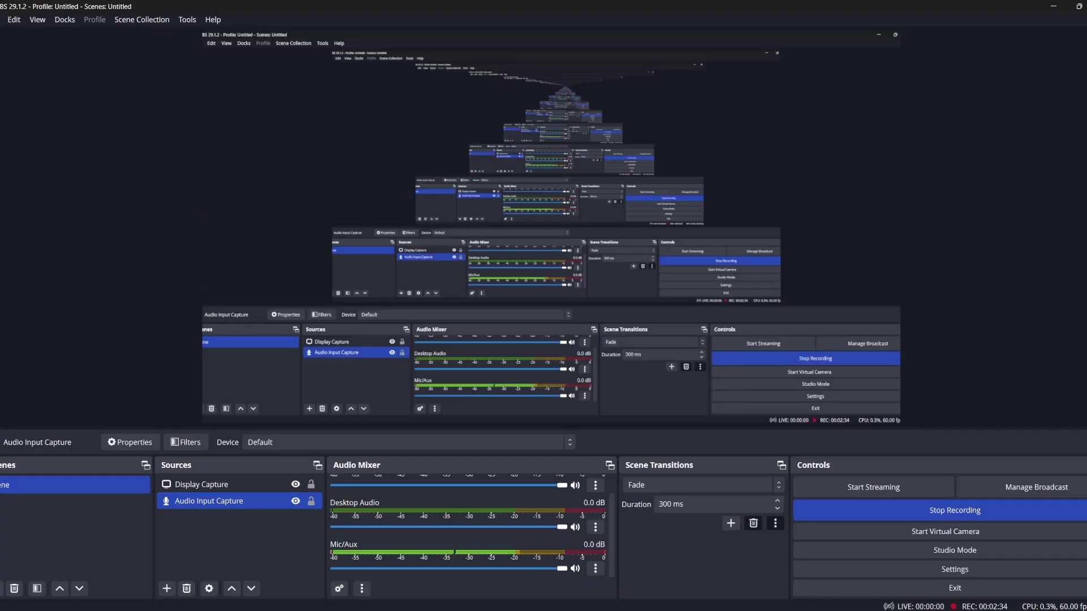